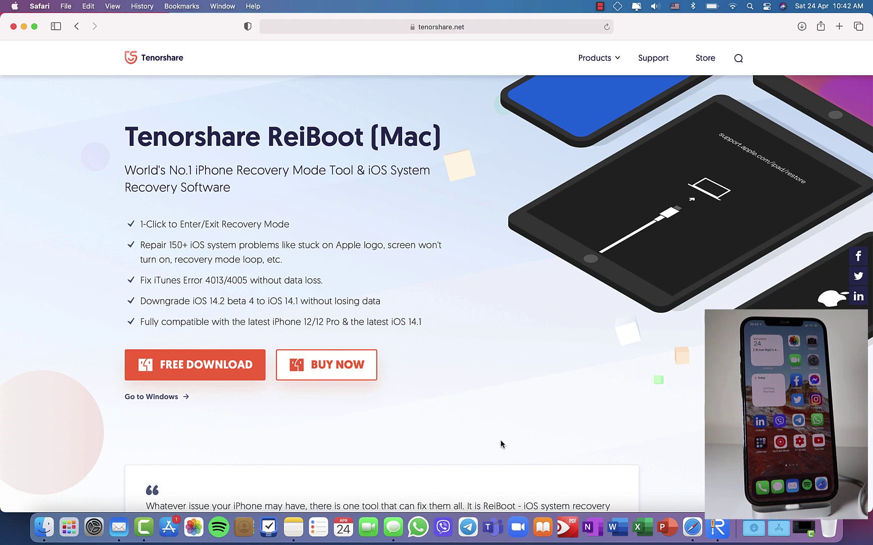
Launch ReiBoot from the Dock over the Tenorshare product page in Safari.
click(718, 528)
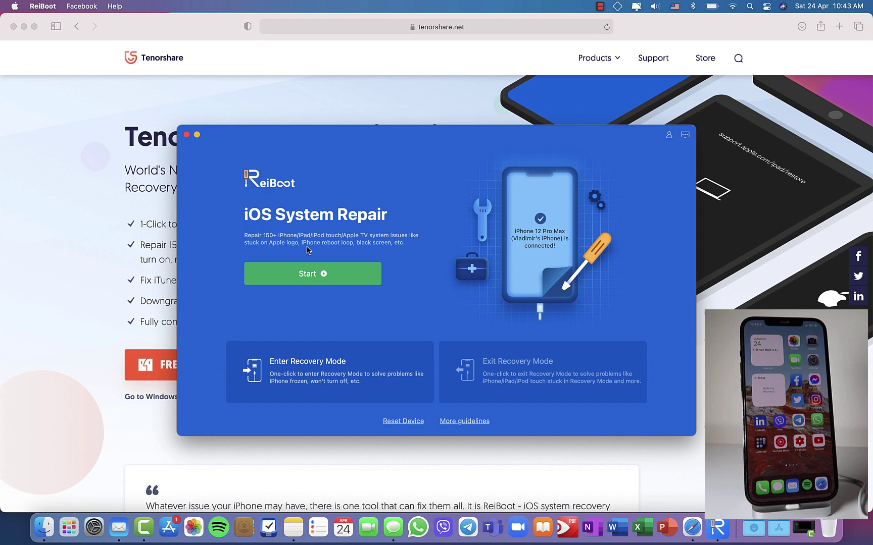
click(306, 274)
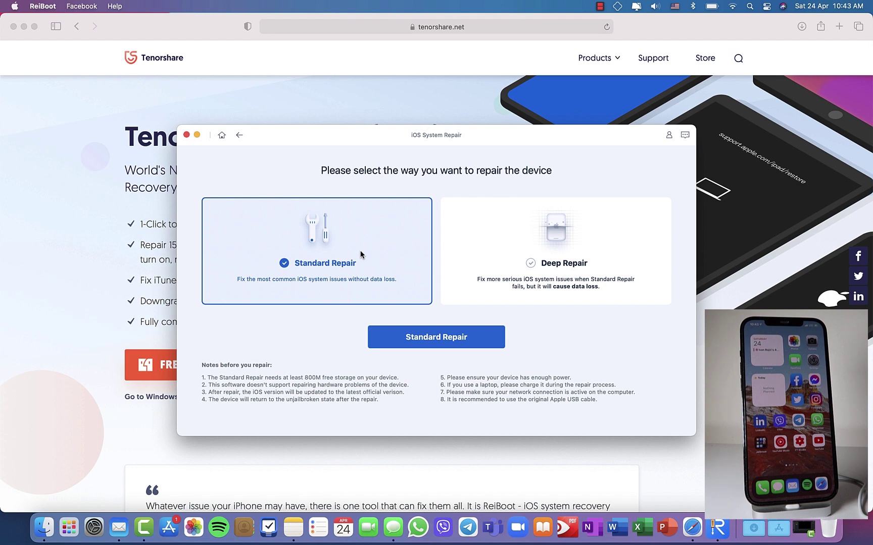
click(473, 252)
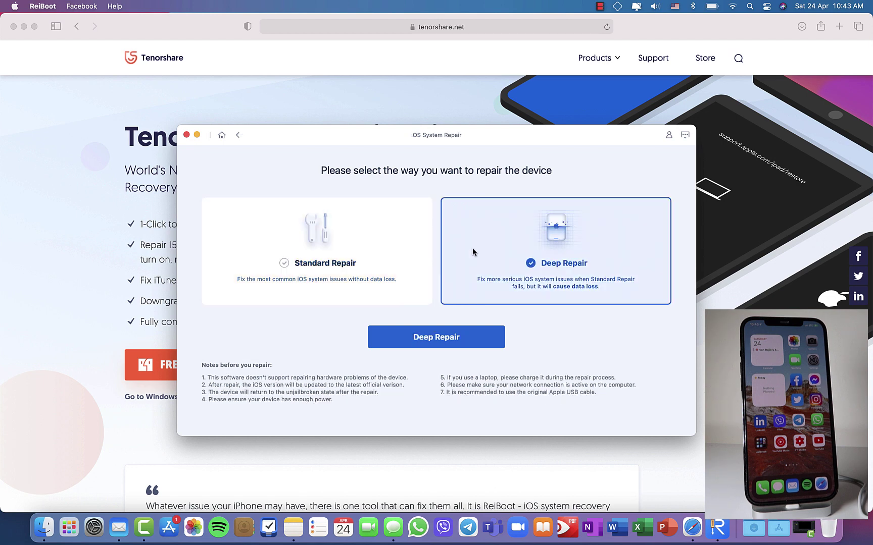
click(376, 234)
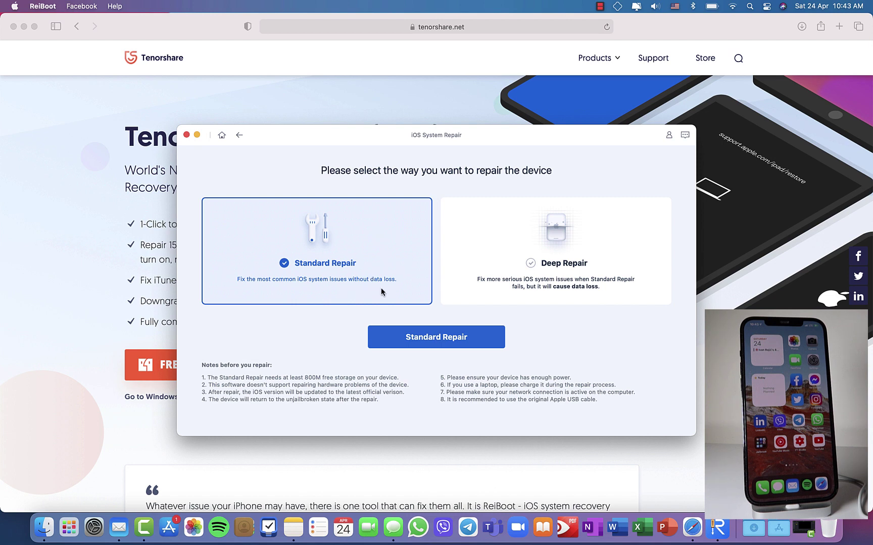
click(528, 283)
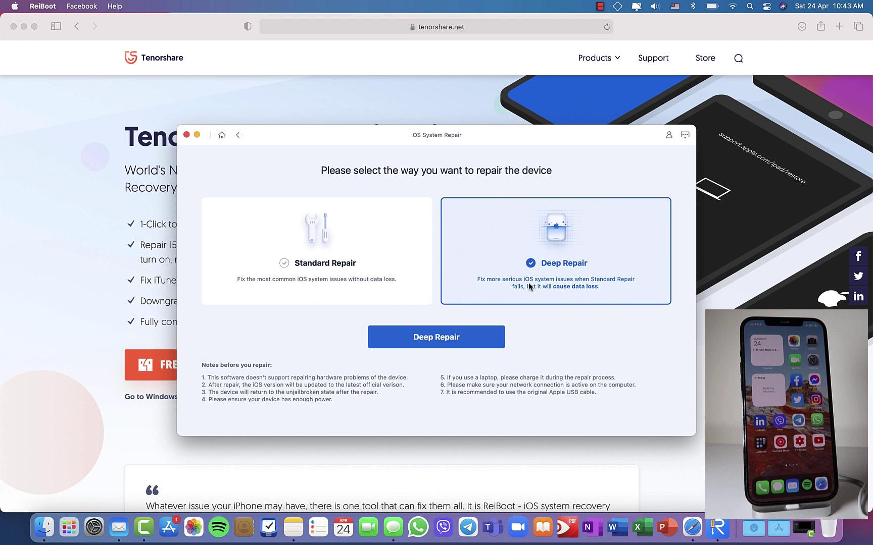
click(409, 281)
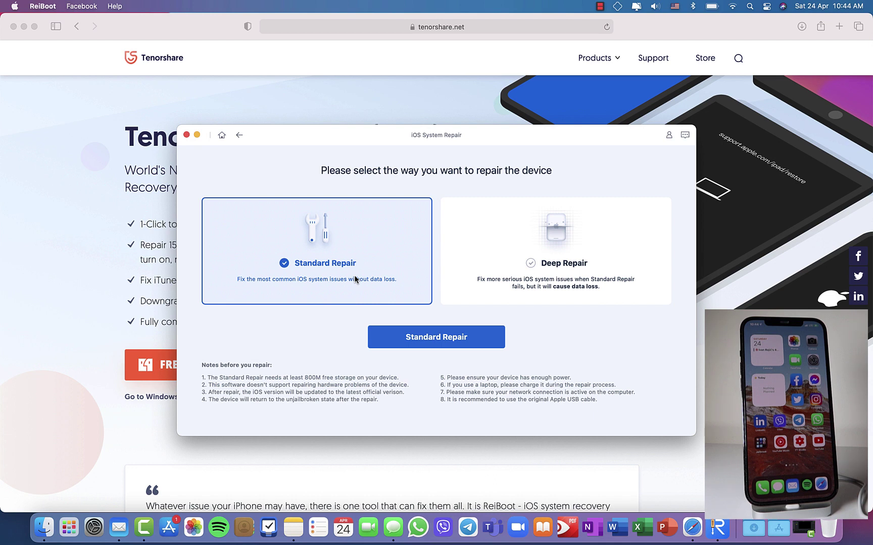
click(474, 244)
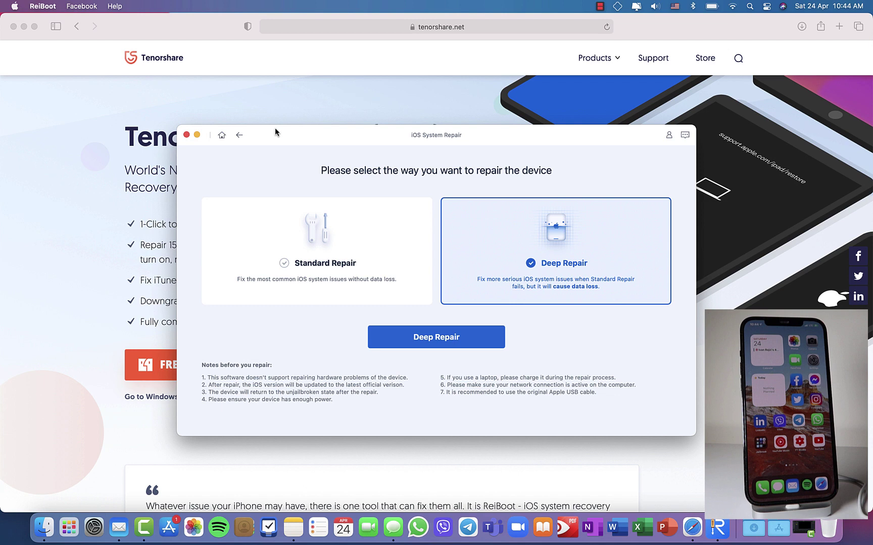
click(239, 136)
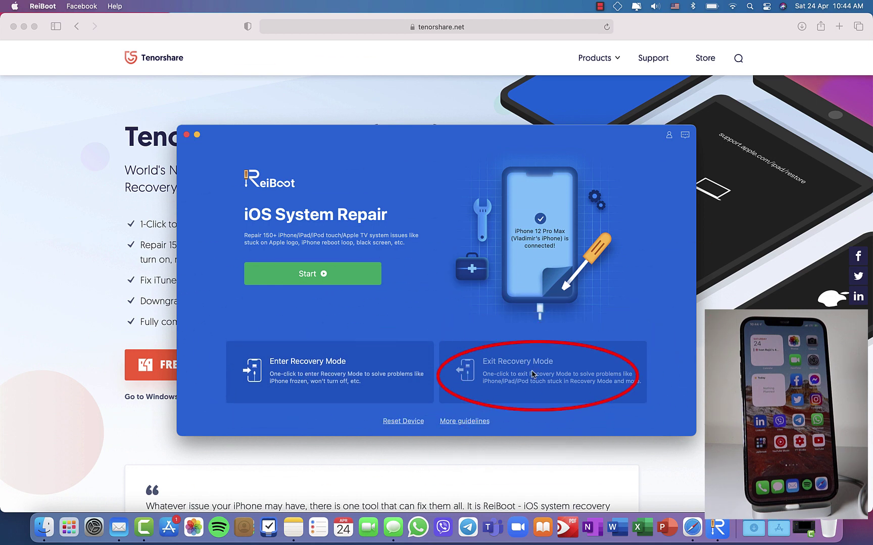
click(355, 380)
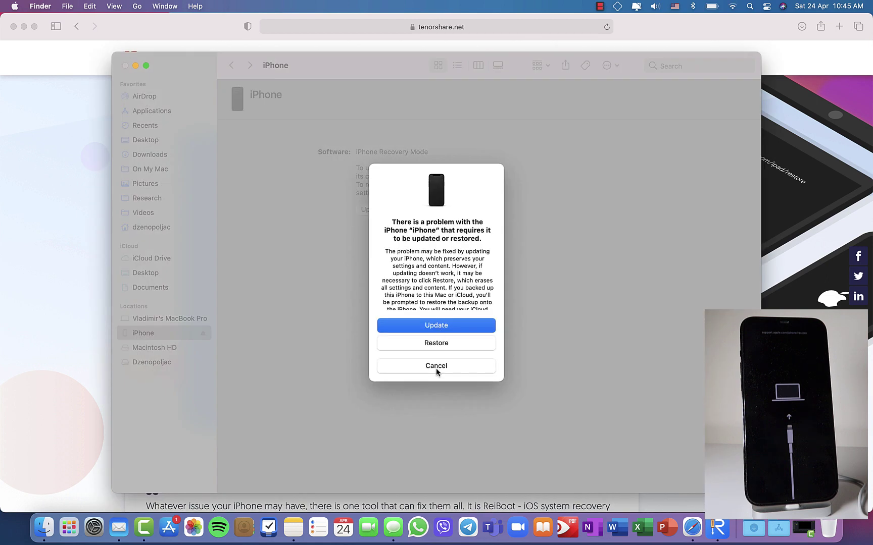
click(436, 368)
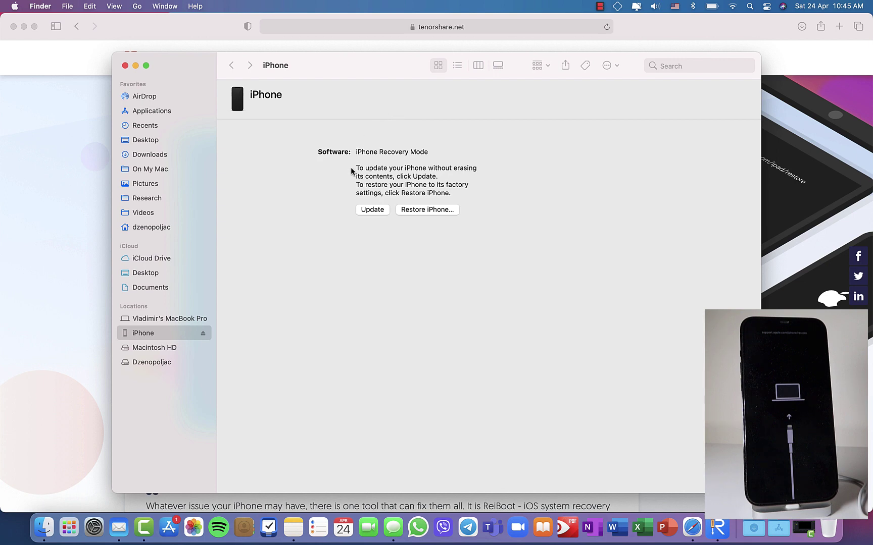
Close Finder, confirm Recovery Mode, then exit Recovery Mode and dismiss the success message.
click(124, 66)
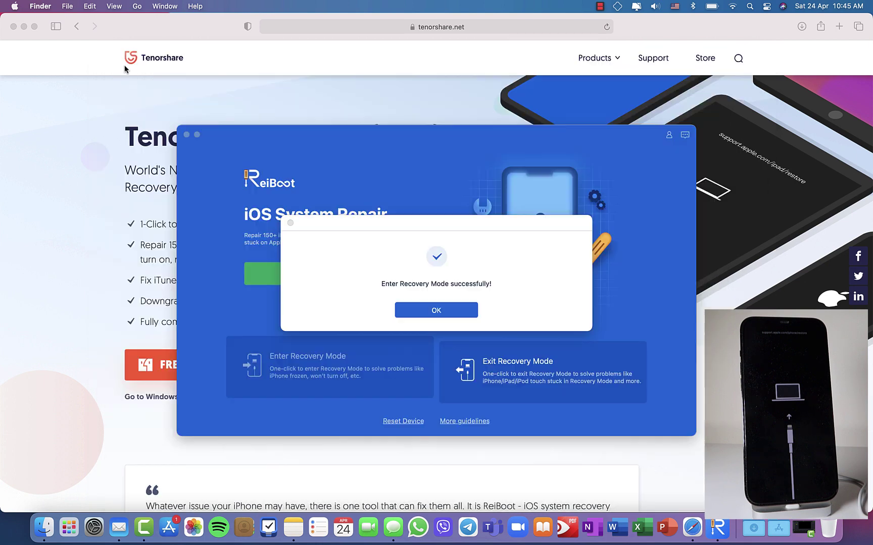
click(436, 310)
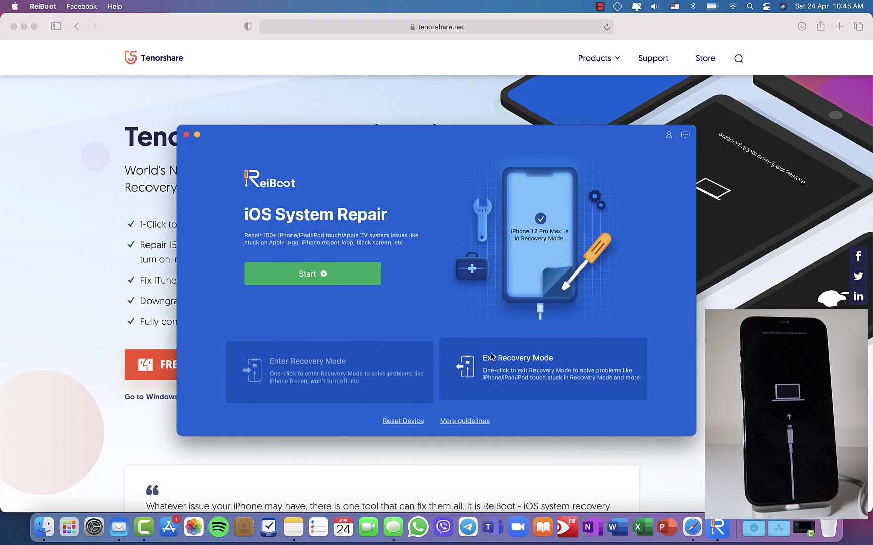
click(509, 370)
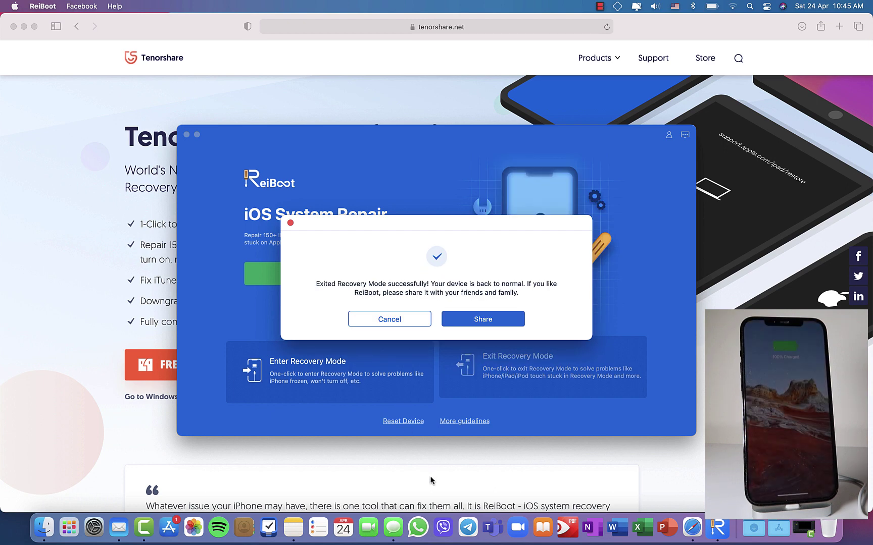
click(391, 323)
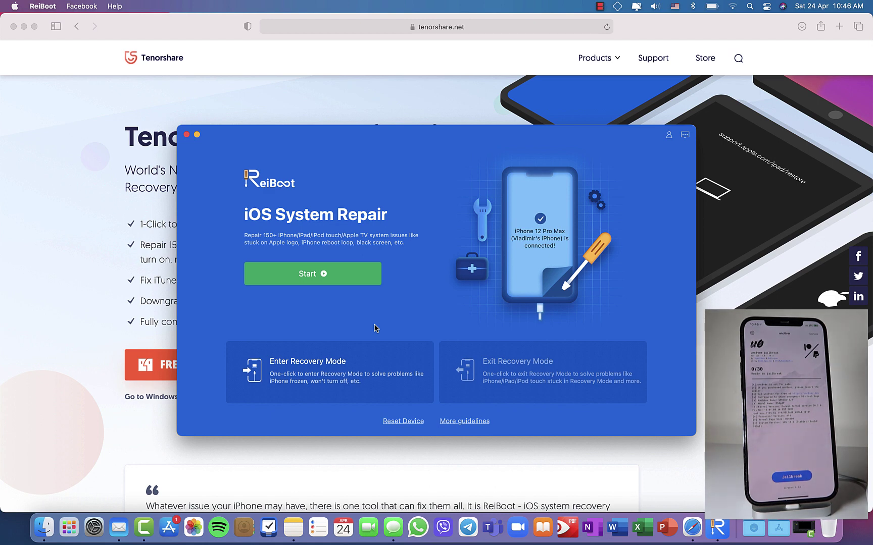
Open Reset Device, select General Reset then Factory Reset, and return home.
click(401, 420)
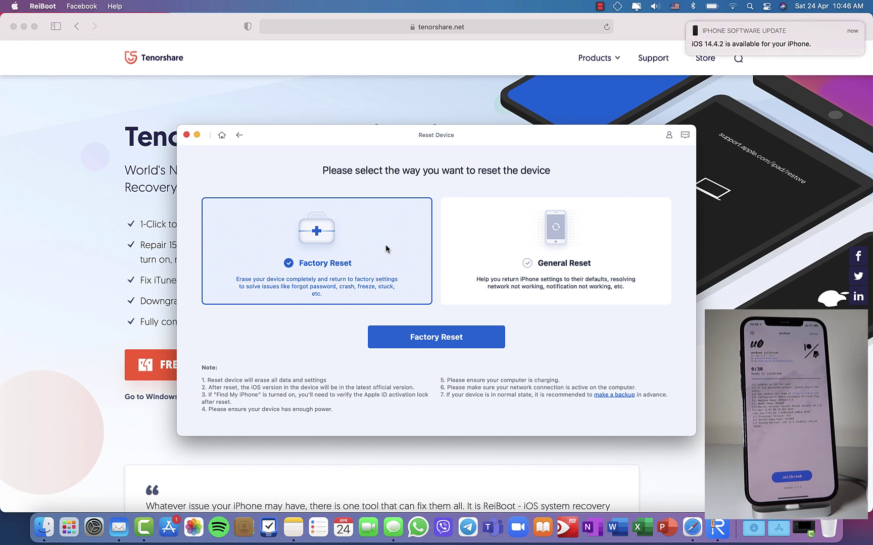
click(500, 238)
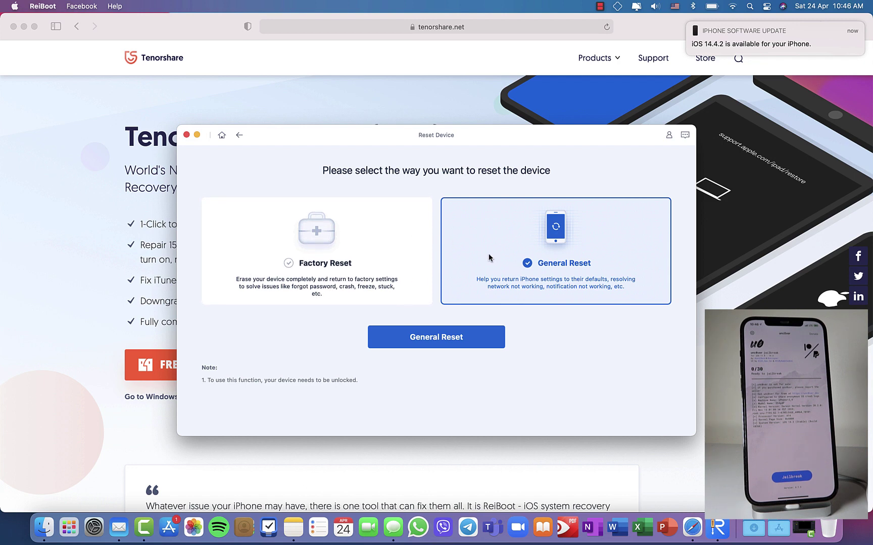
click(363, 232)
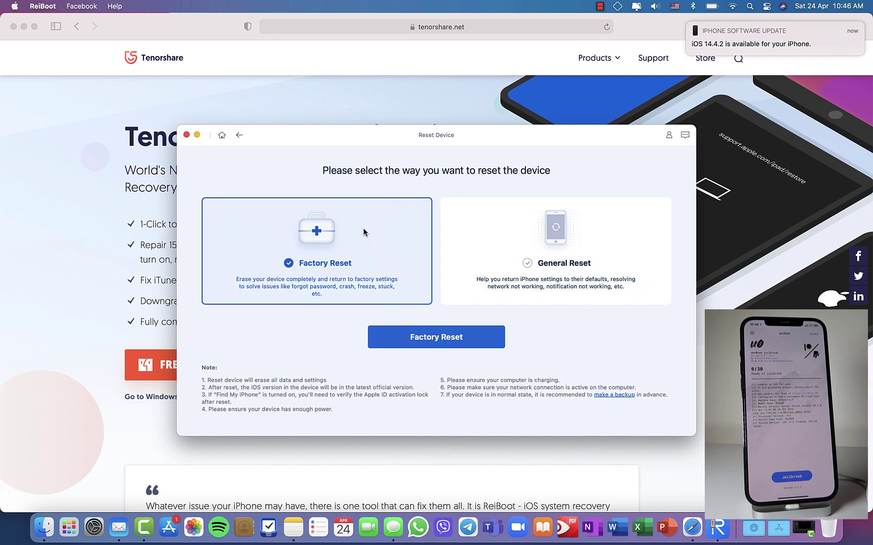
click(240, 136)
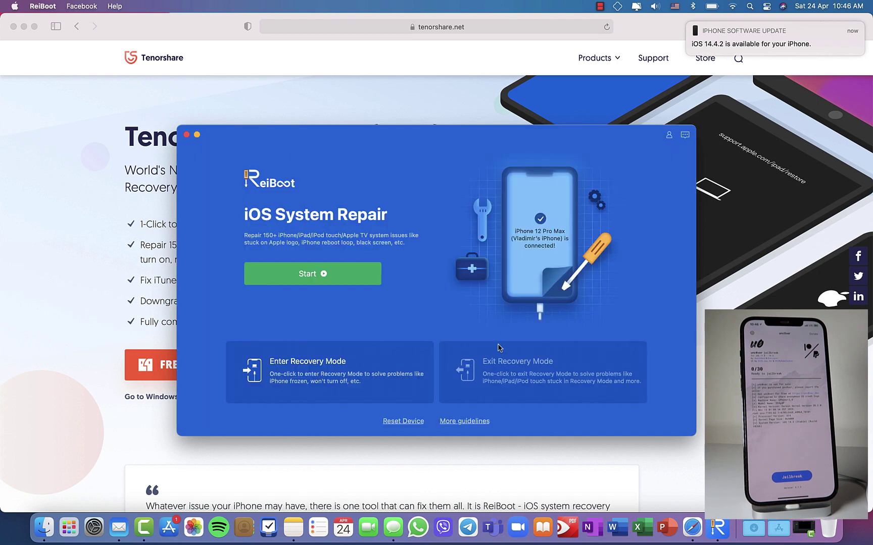
Open the FAQ guidelines and view the manual recovery mode and enter-DFU guides.
click(475, 425)
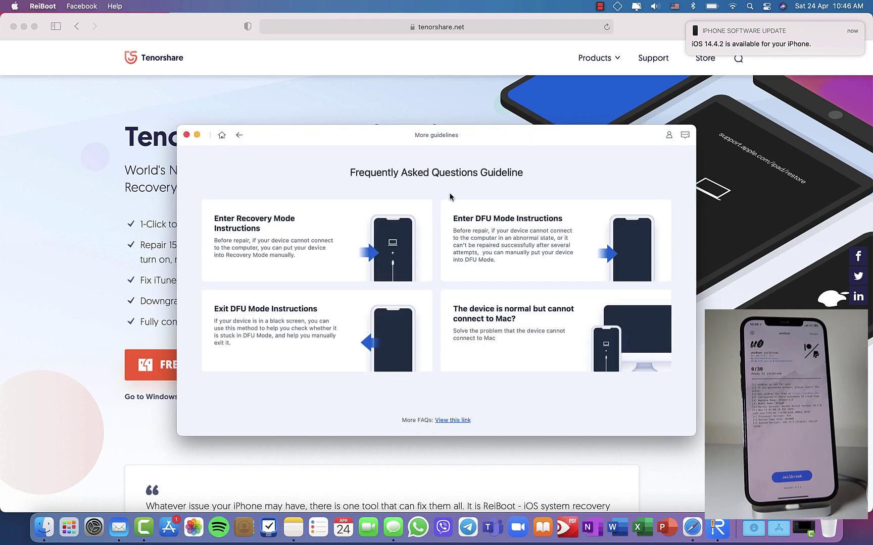
click(289, 238)
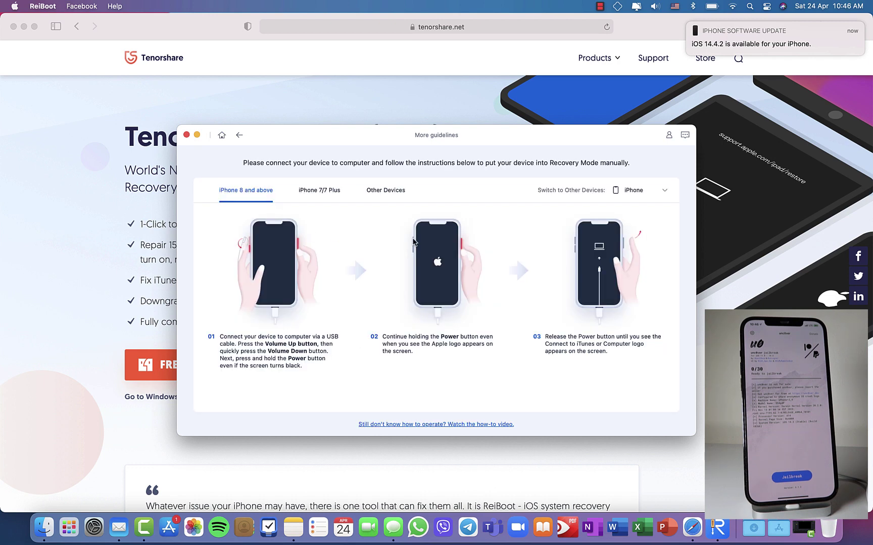
click(238, 135)
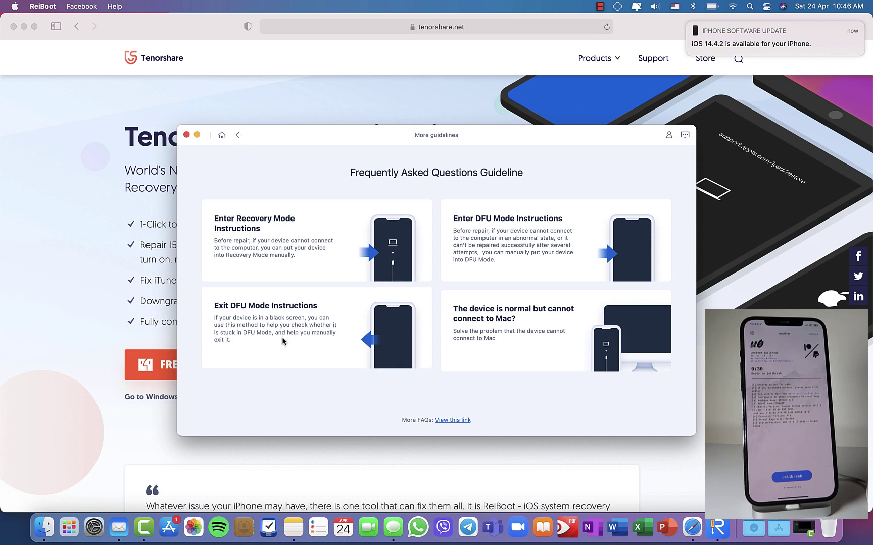
click(510, 247)
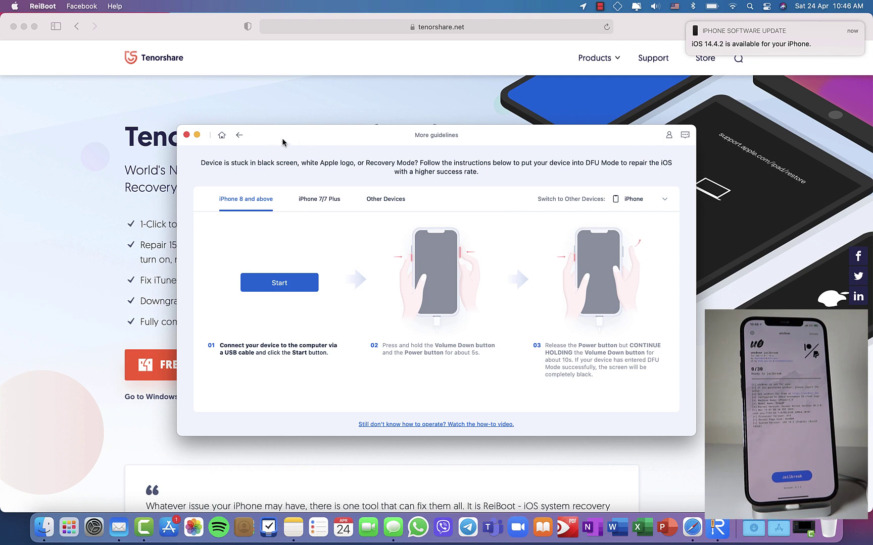
click(239, 137)
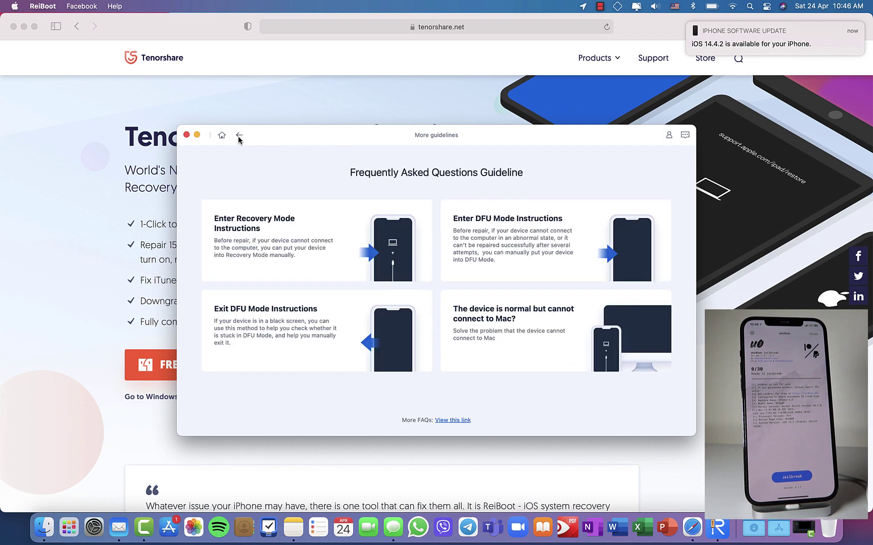
View the exit-DFU and 'cannot connect to Mac' guides, then return home.
click(279, 334)
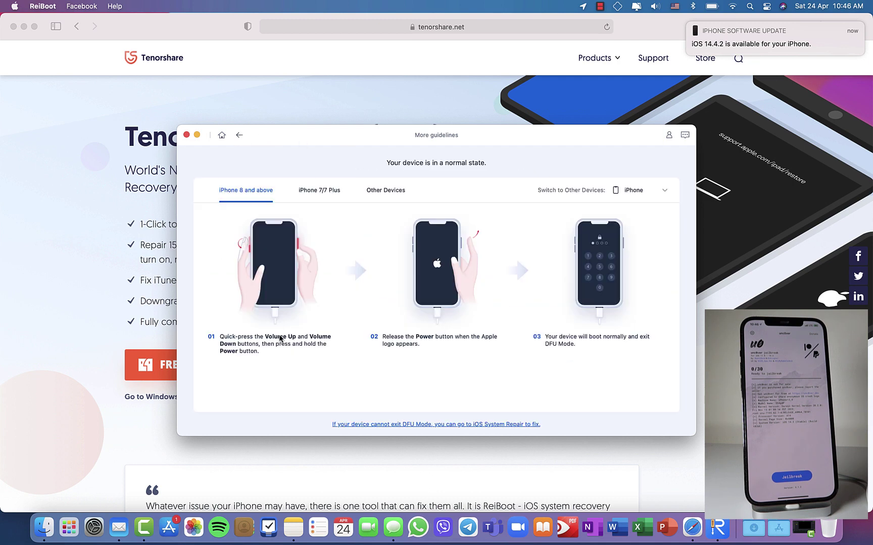
click(241, 136)
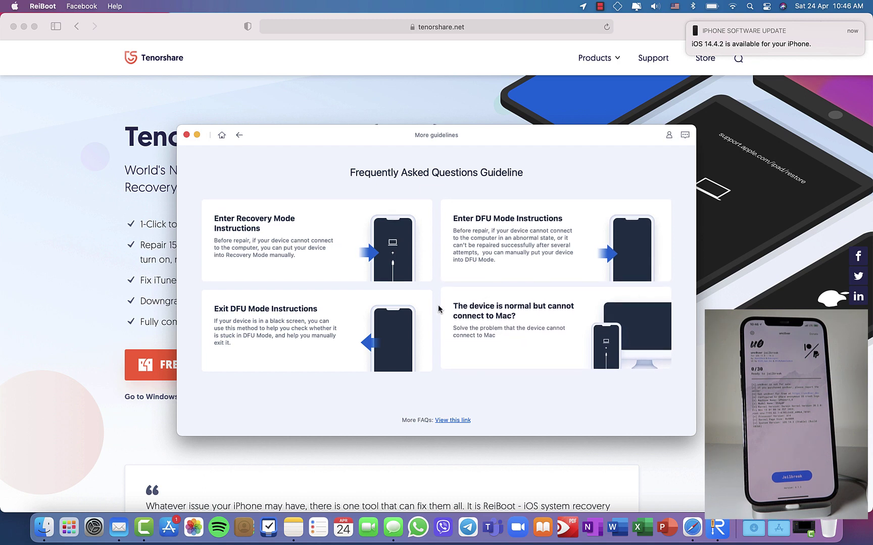
click(539, 345)
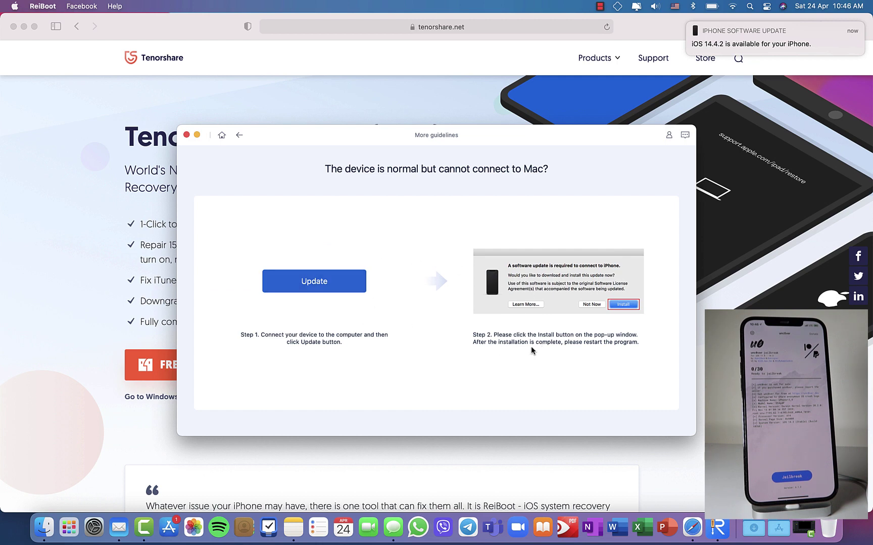
click(240, 136)
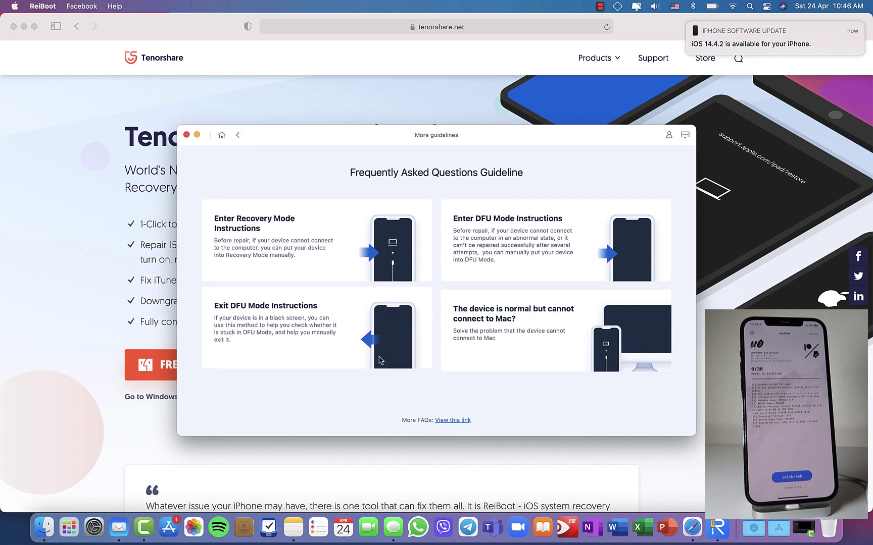
click(240, 135)
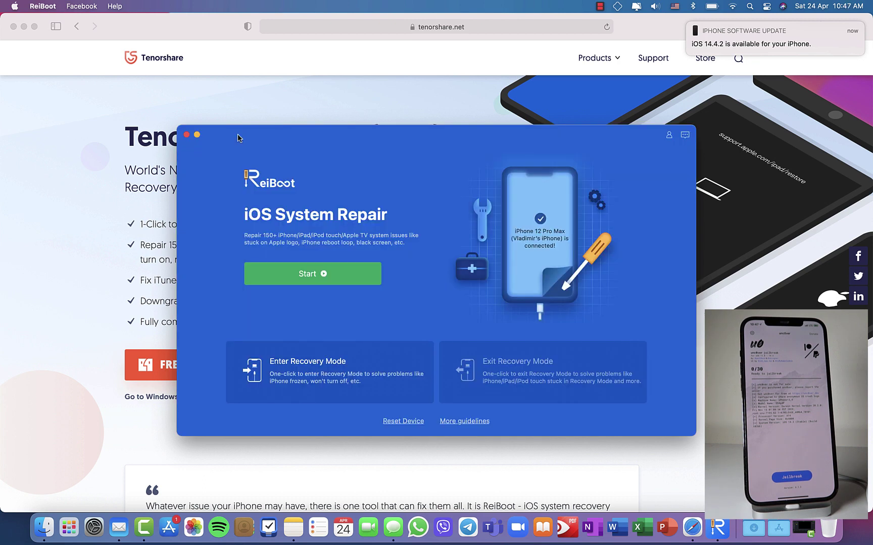